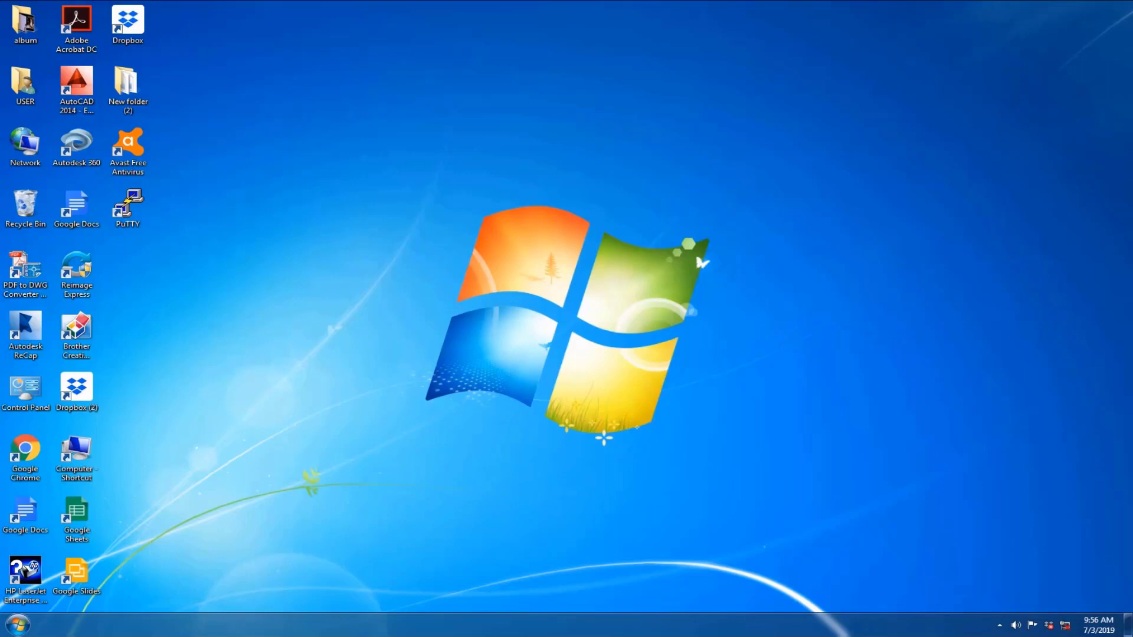
# - Refresh the desktop and open Device Manager via a 'manager' search to find the CH340 adapter on COM4
pyautogui.rightClick(394, 154)
pyautogui.click(437, 189)
pyautogui.press('super')
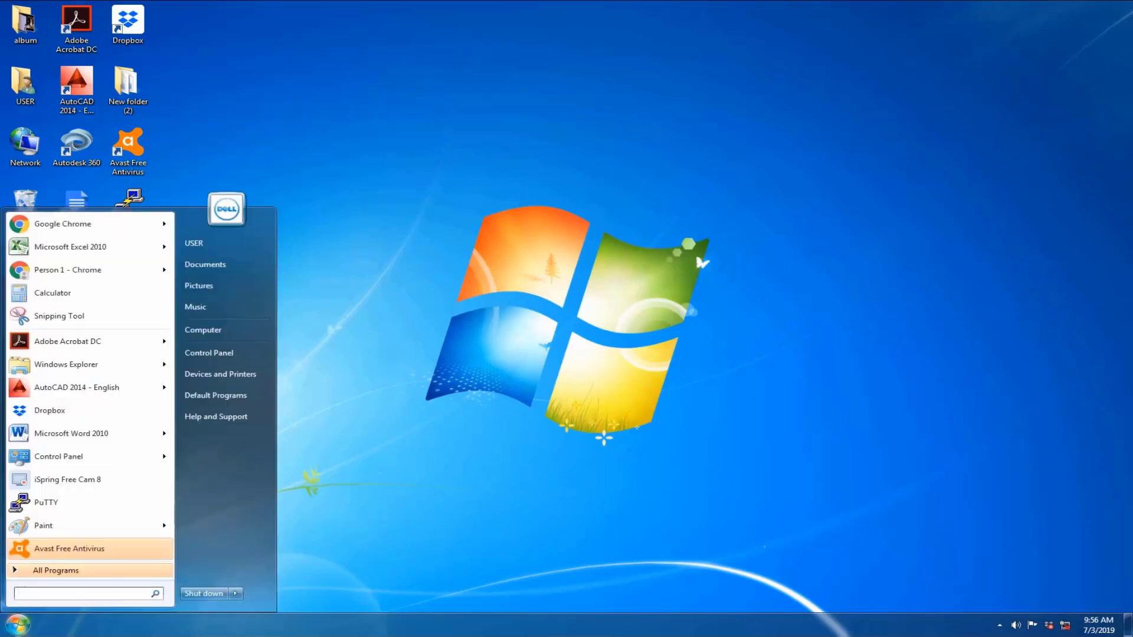
pyautogui.write('manager')
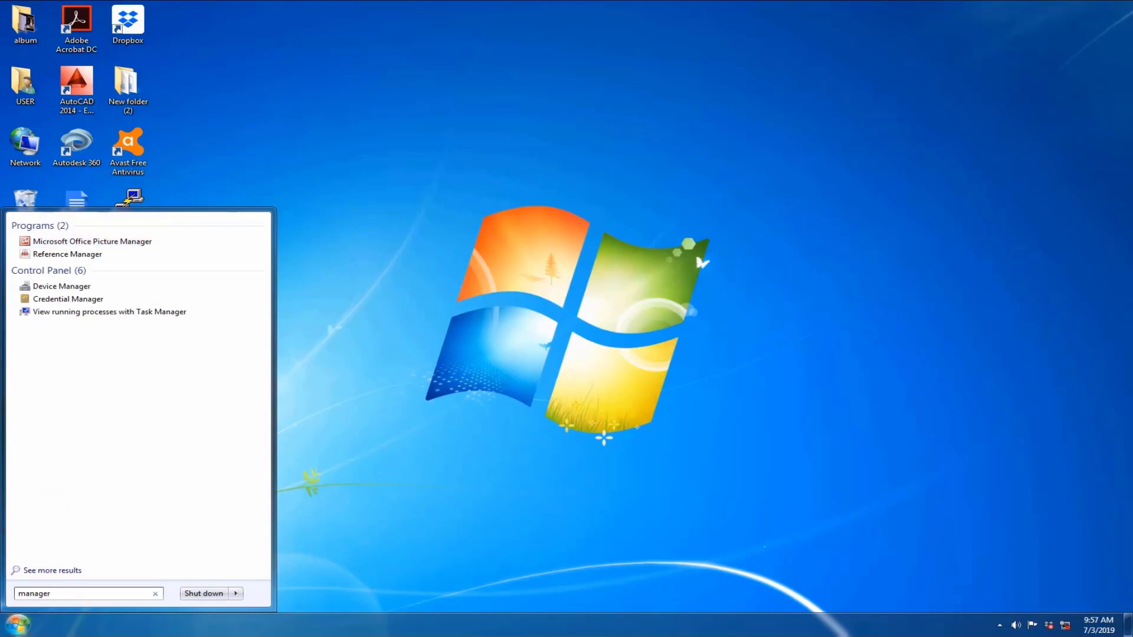
pyautogui.click(62, 286)
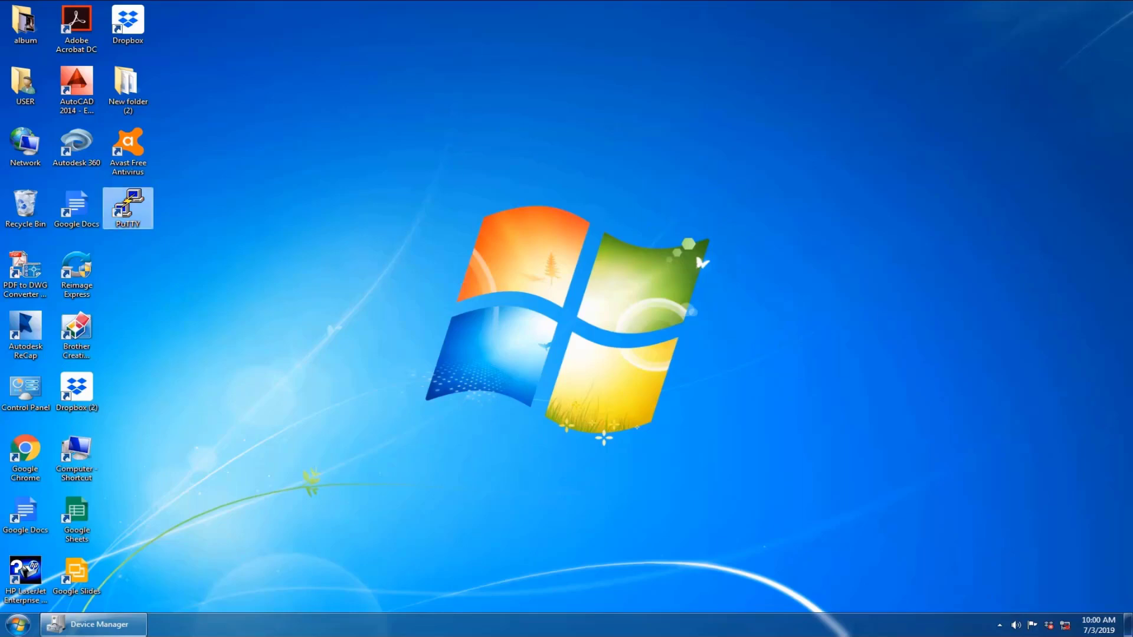
# - Open a PuTTY serial connection on COM4 to the switch
pyautogui.press('Return')
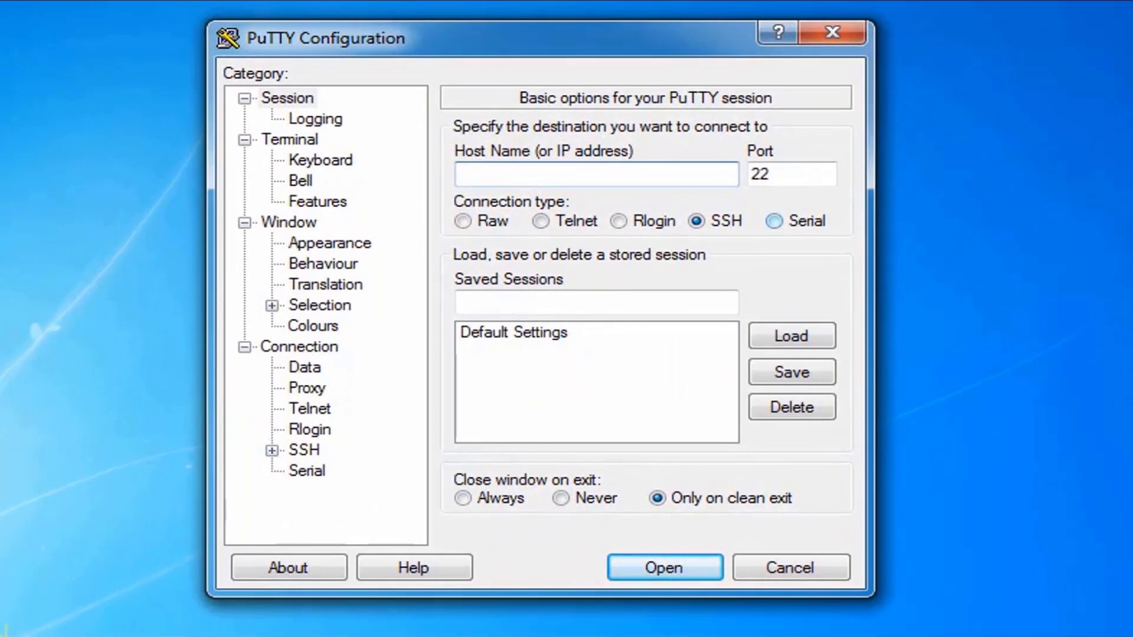
pyautogui.click(774, 221)
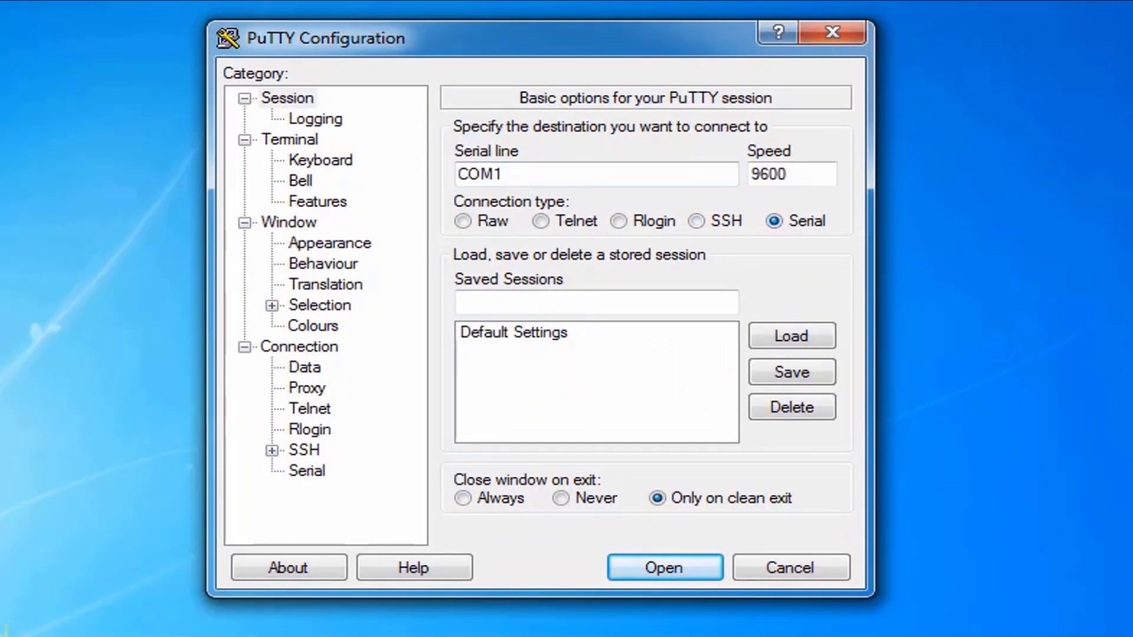
pyautogui.press('BackSpace')
pyautogui.write('4')
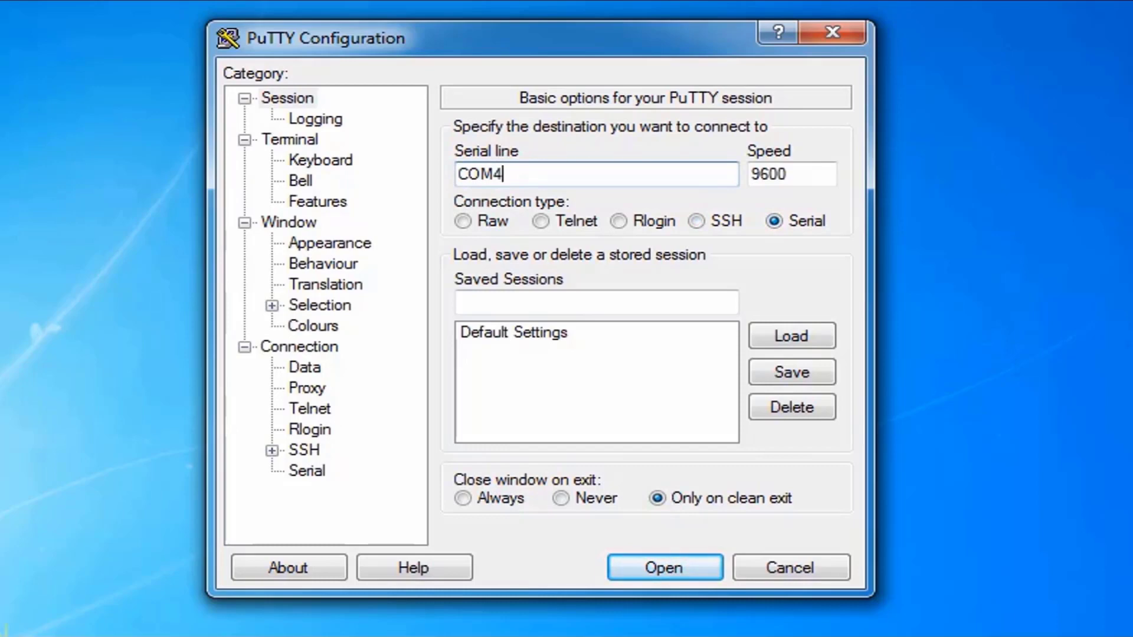
pyautogui.press('Return')
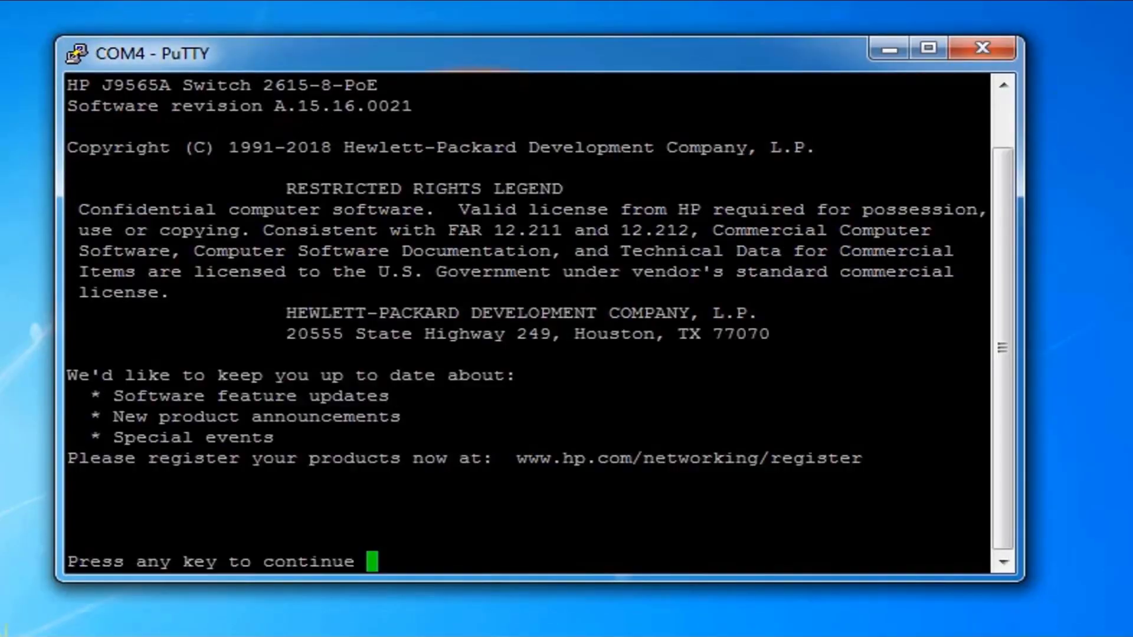
# - Dismiss the switch's welcome notice and enter the 'setup' menu
pyautogui.press('Return')
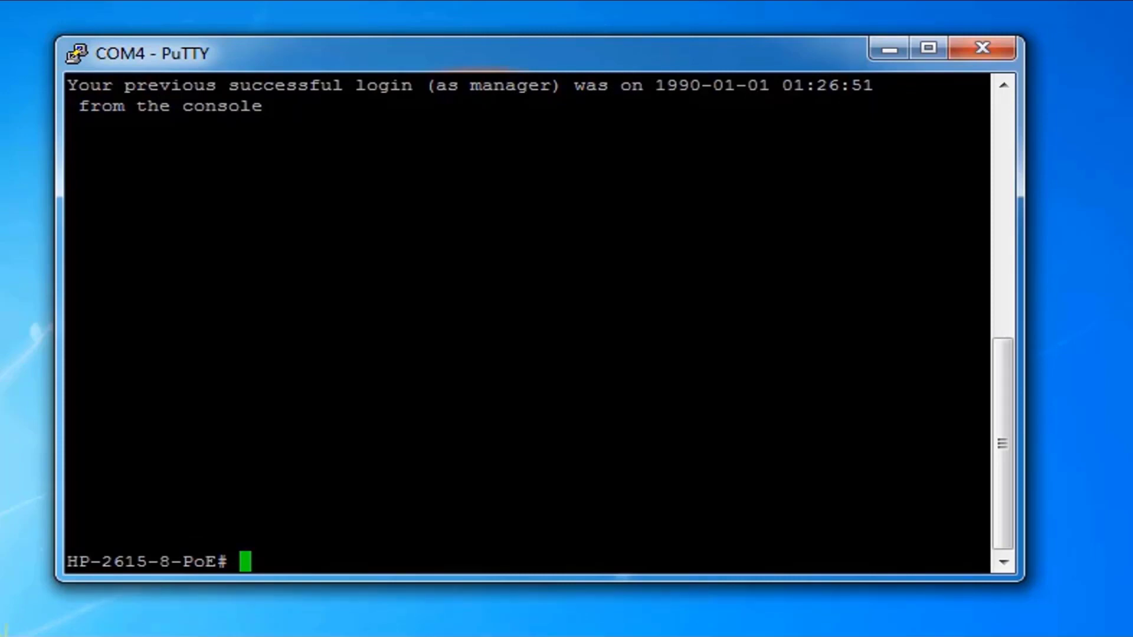
pyautogui.write('se')
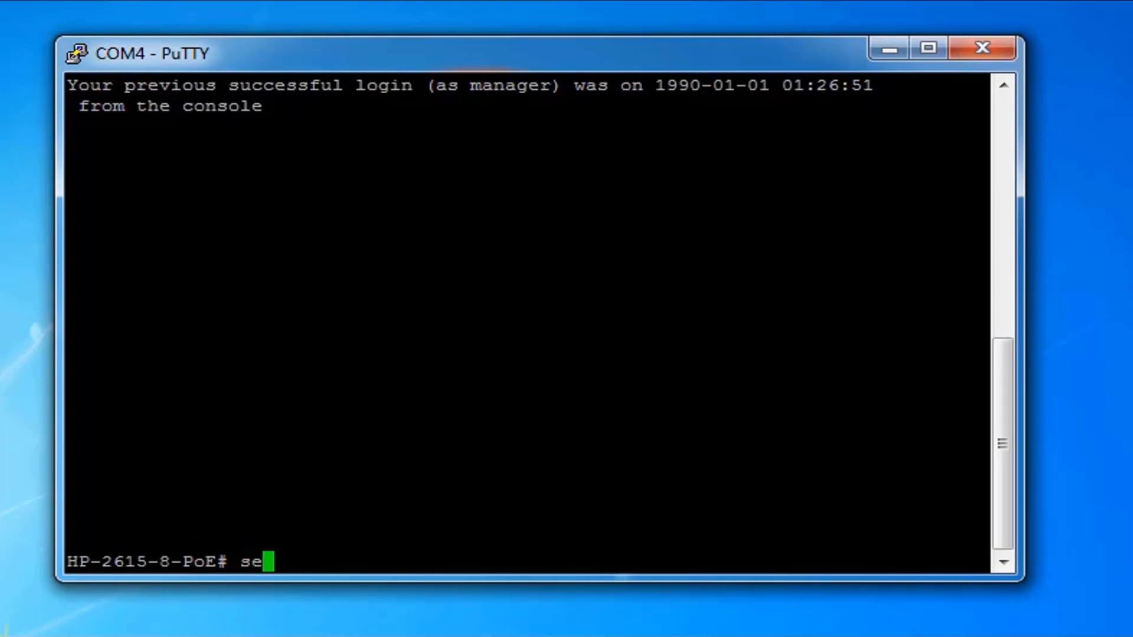
pyautogui.write('tup')
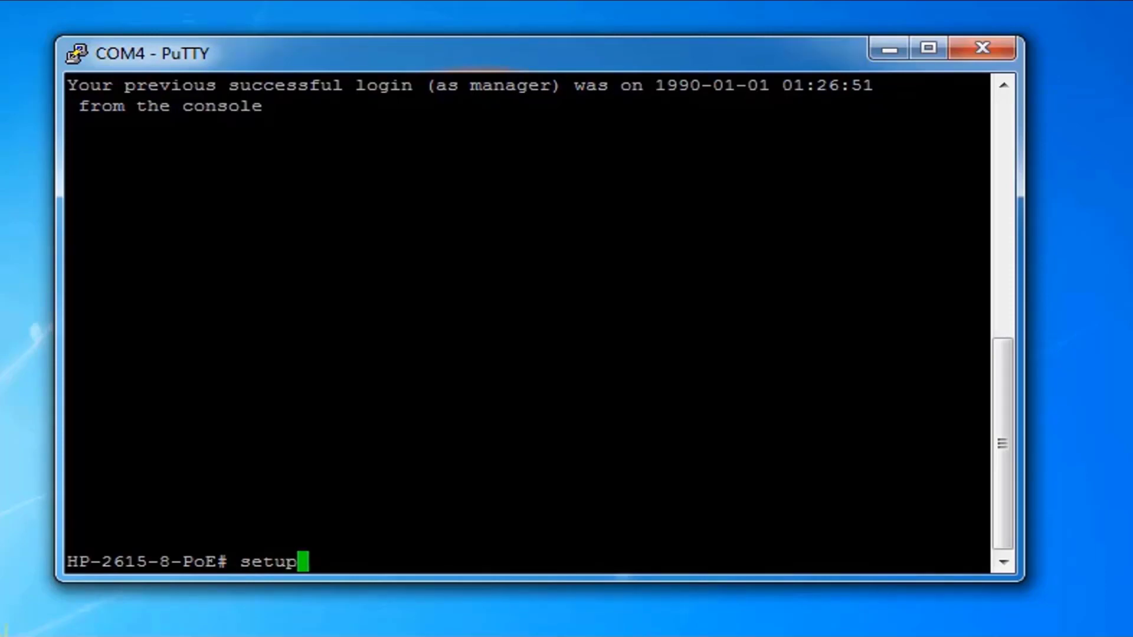
pyautogui.press('Return')
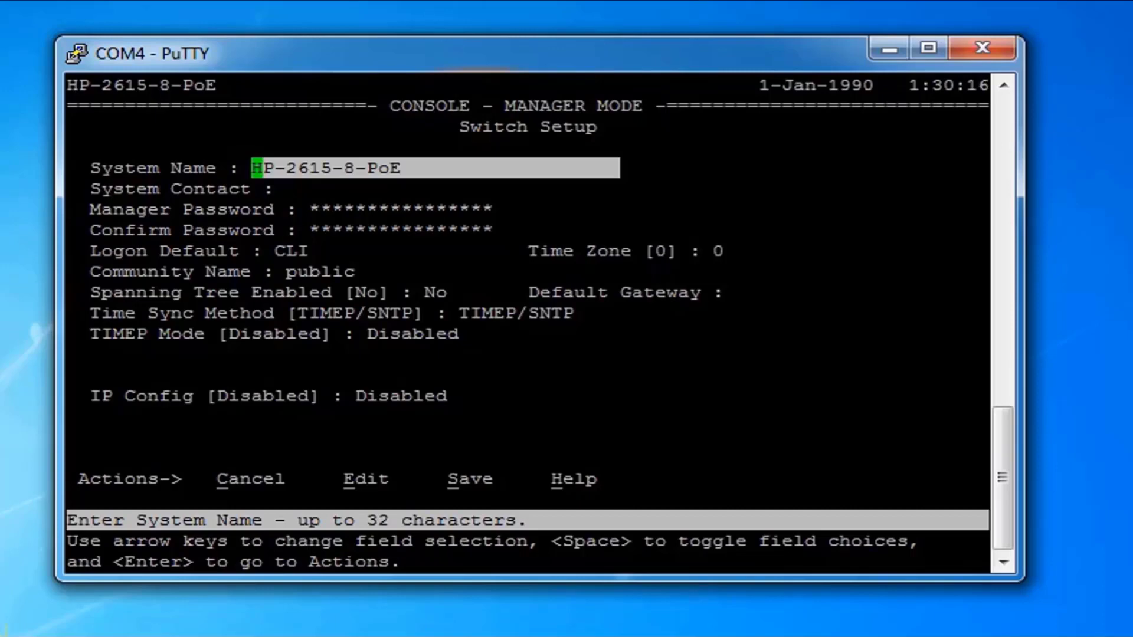
# - Move to the Switch Setup IP Address field and erase the old 127.0.0.1 address
pyautogui.press('Down')
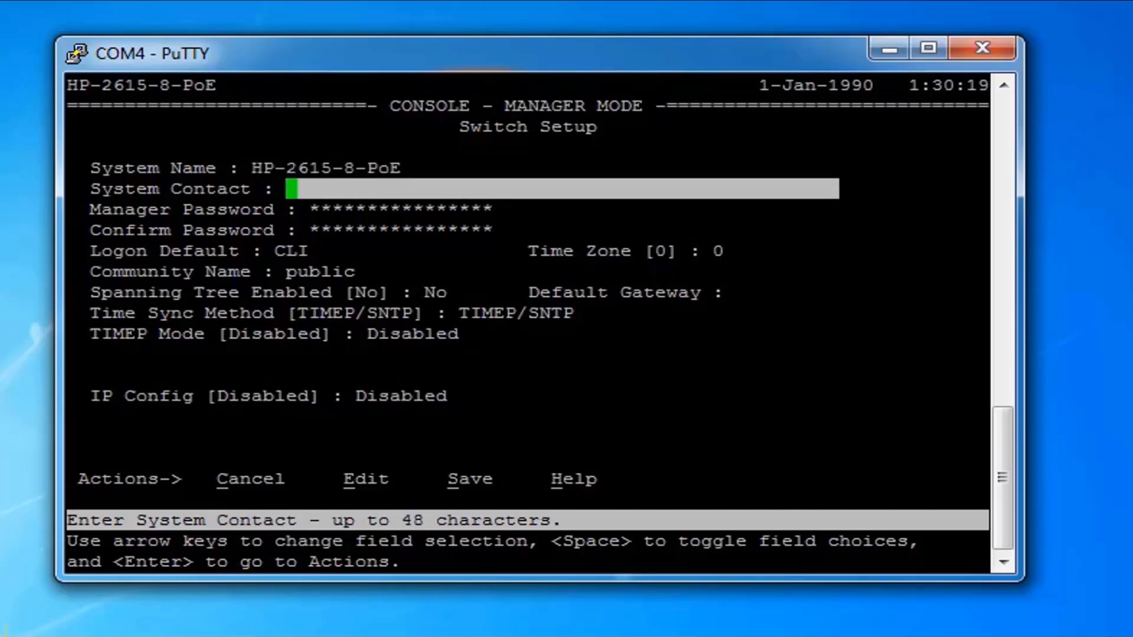
pyautogui.press('Down')
pyautogui.press('Down')
pyautogui.press('Down')
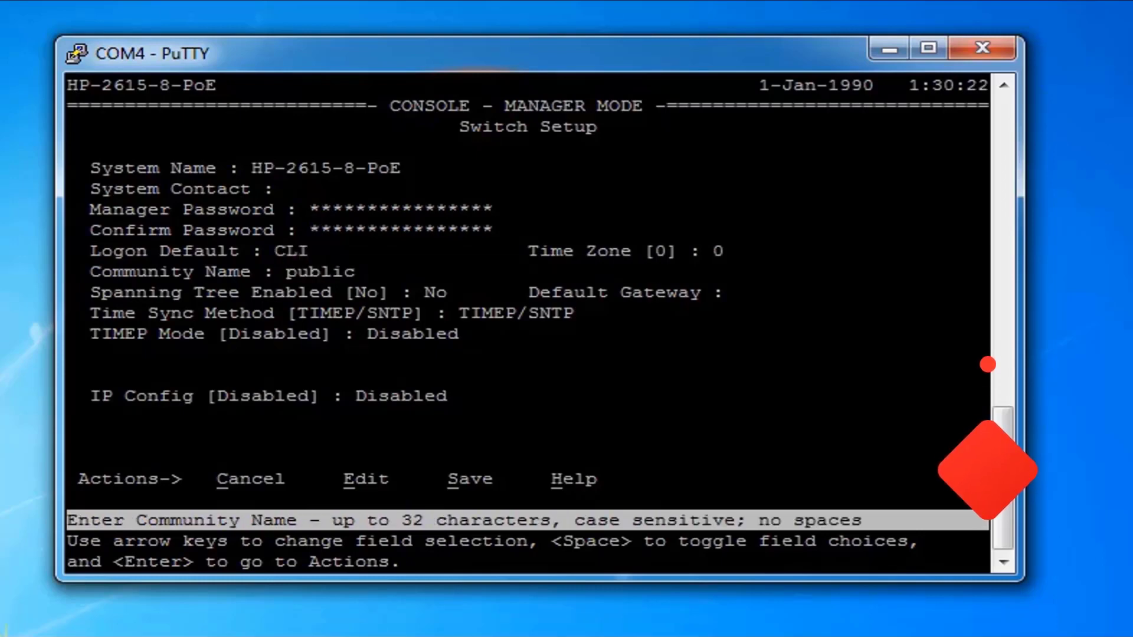
pyautogui.press('Down')
pyautogui.press('Down')
pyautogui.press('Down')
pyautogui.press('Down')
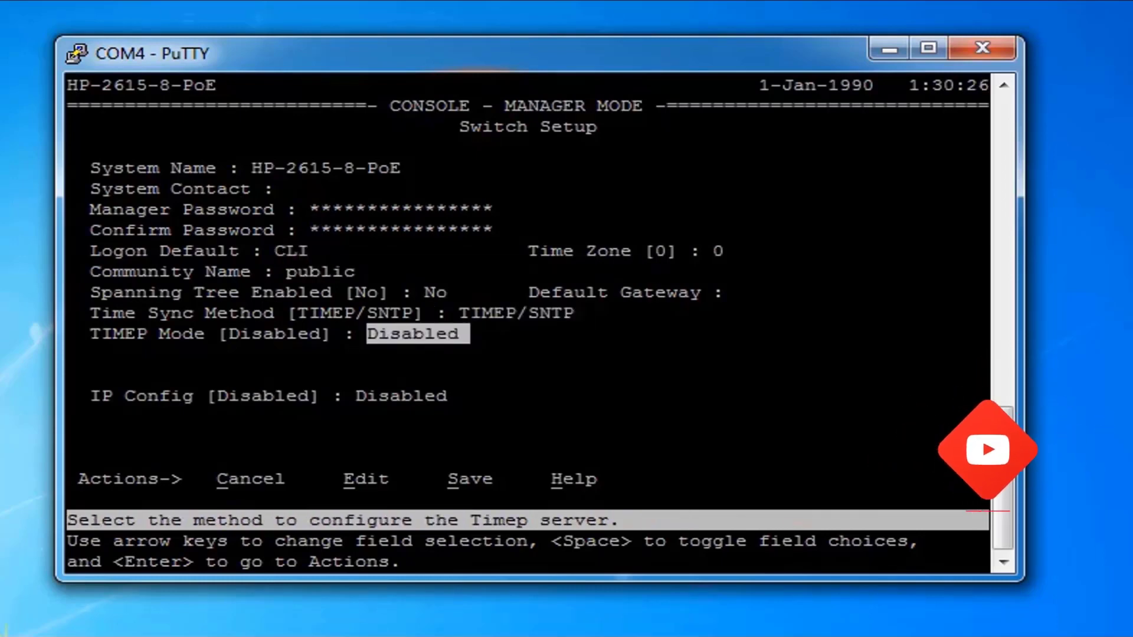
pyautogui.press('Down')
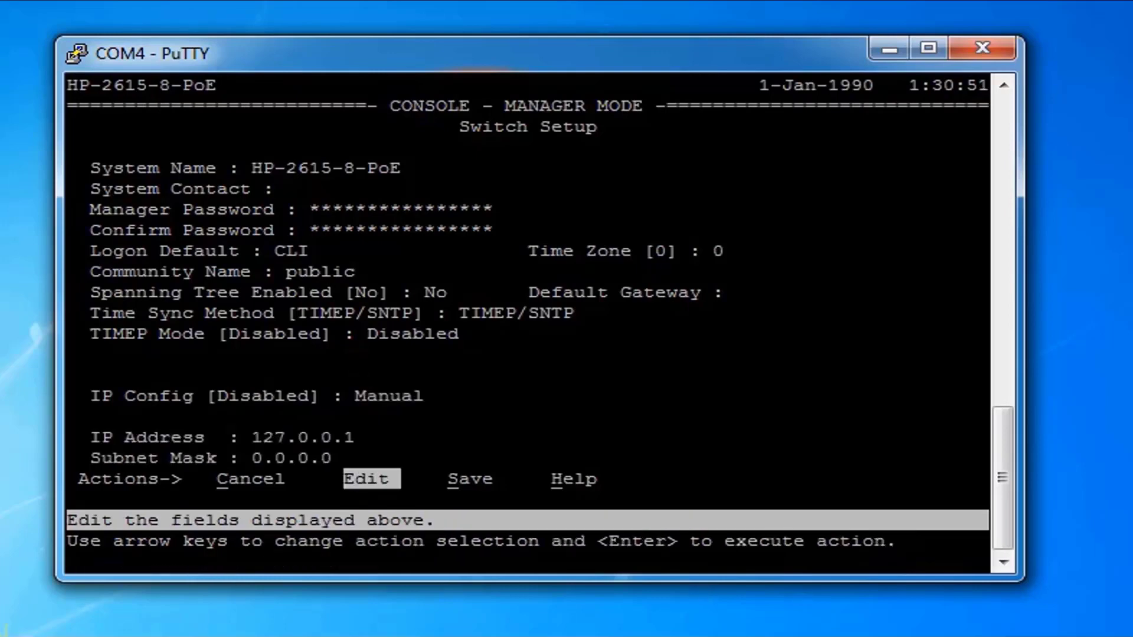
pyautogui.press('Return')
pyautogui.press('Down')
pyautogui.press('Right')
pyautogui.press('Right')
pyautogui.press('Right')
pyautogui.press('Right')
pyautogui.press('Right')
pyautogui.press('BackSpace')
pyautogui.press('BackSpace')
pyautogui.press('BackSpace')
pyautogui.press('BackSpace')
pyautogui.press('BackSpace')
pyautogui.press('BackSpace')
# - Enter IP 192.168.100.1 and mask 255.255.255.0, then choose Save
pyautogui.write('192.168.100.1')
pyautogui.press('Down')
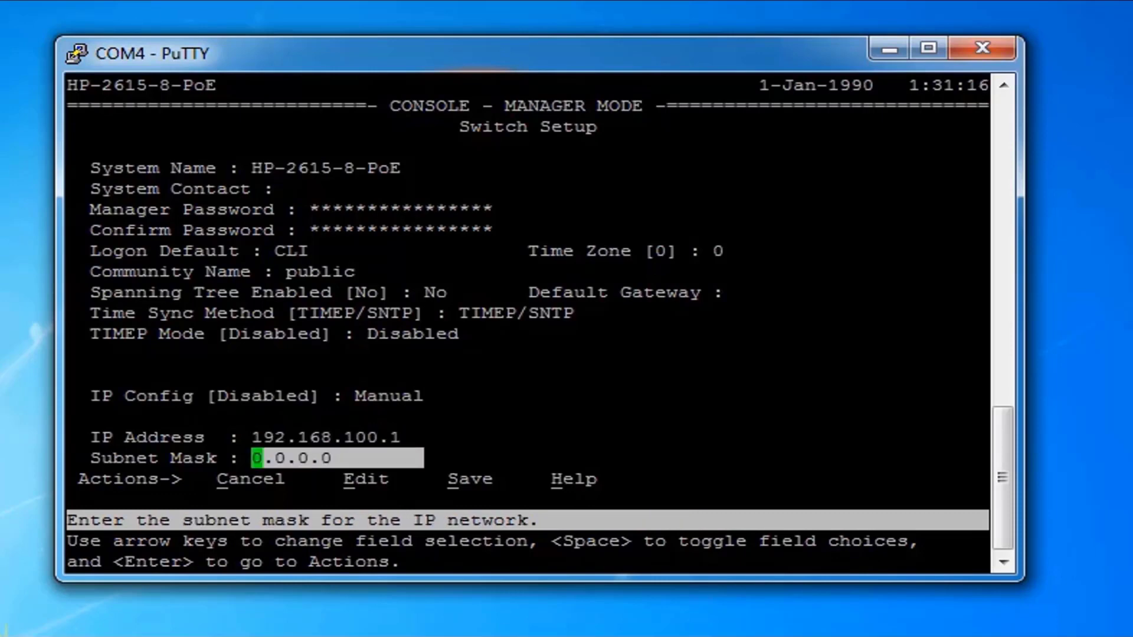
pyautogui.write('255.255.255.0')
pyautogui.press('Down')
pyautogui.press('Up')
pyautogui.press('Return')
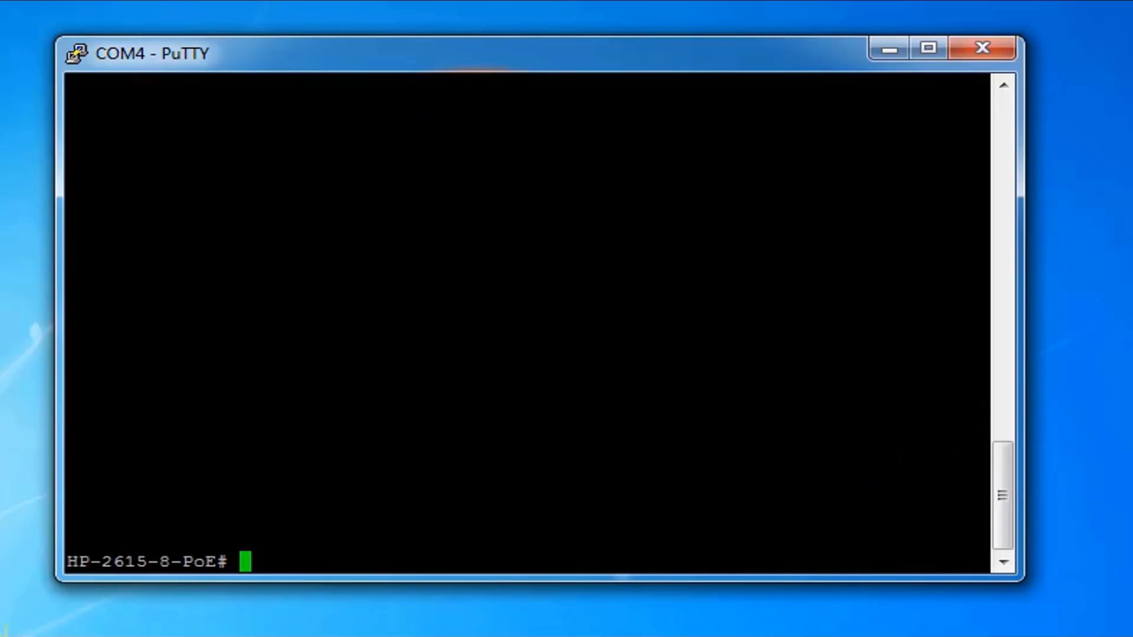
# - Enter 'exit' twice to leave manager mode and end the switch session
pyautogui.write('exit')
pyautogui.press('Return')
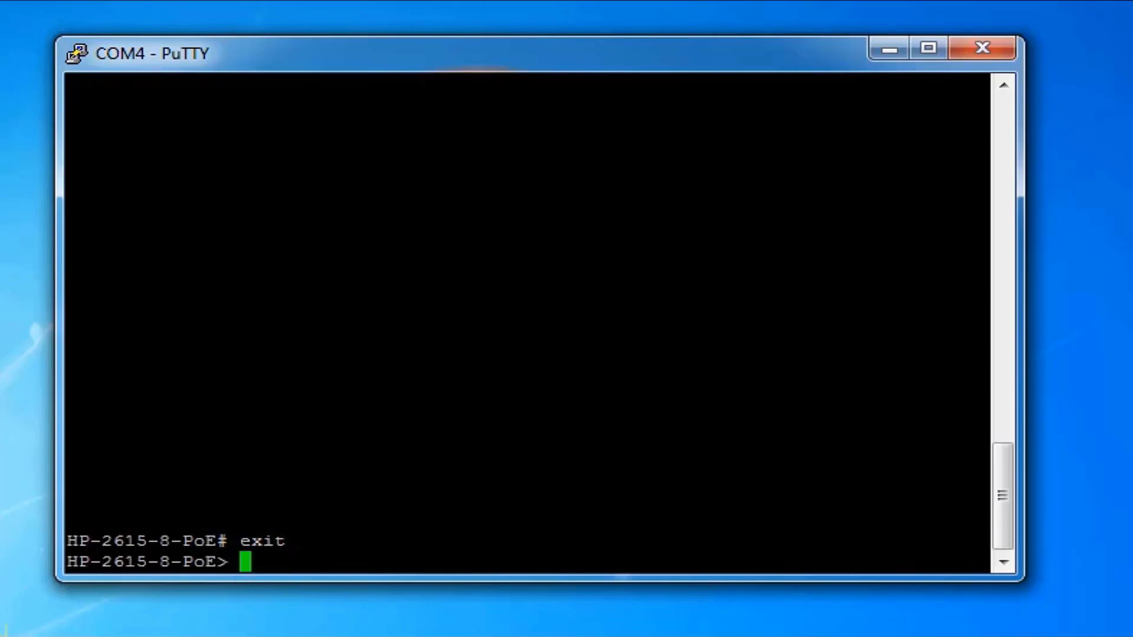
pyautogui.write('e')
pyautogui.write('xi')
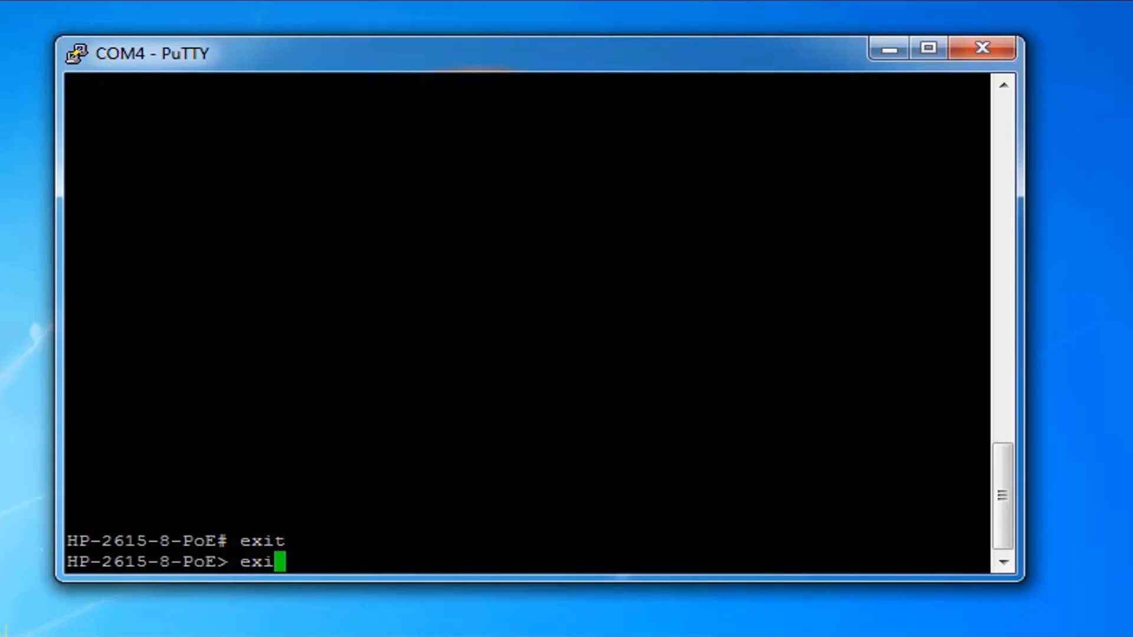
pyautogui.write('t')
pyautogui.press('Return')
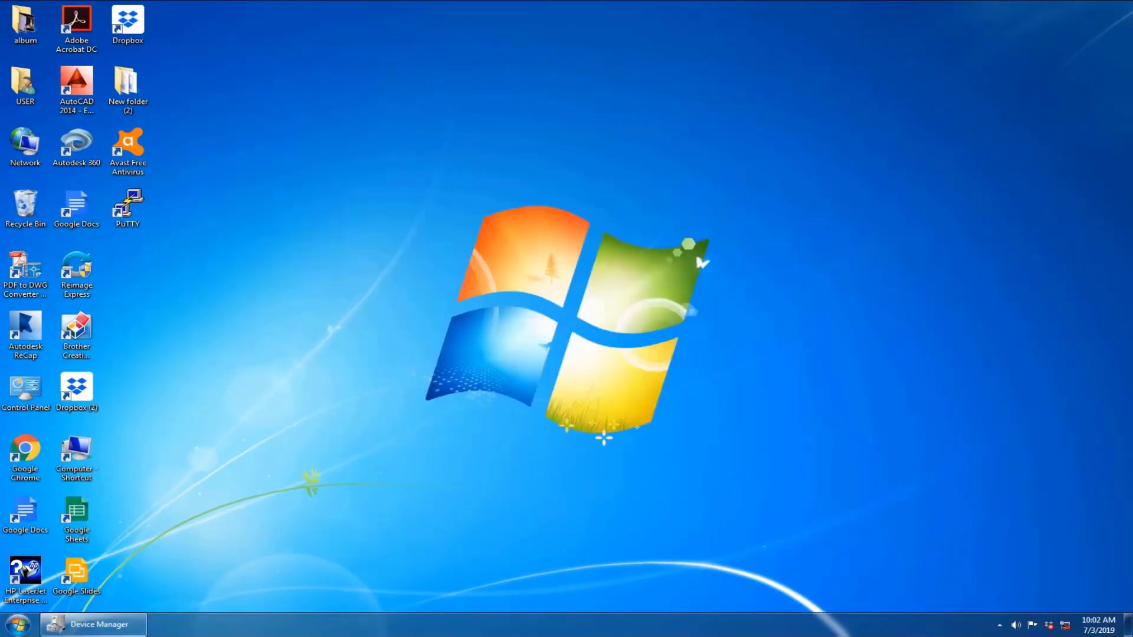
# - Confirm closing the PuTTY session
pyautogui.click(452, 185)
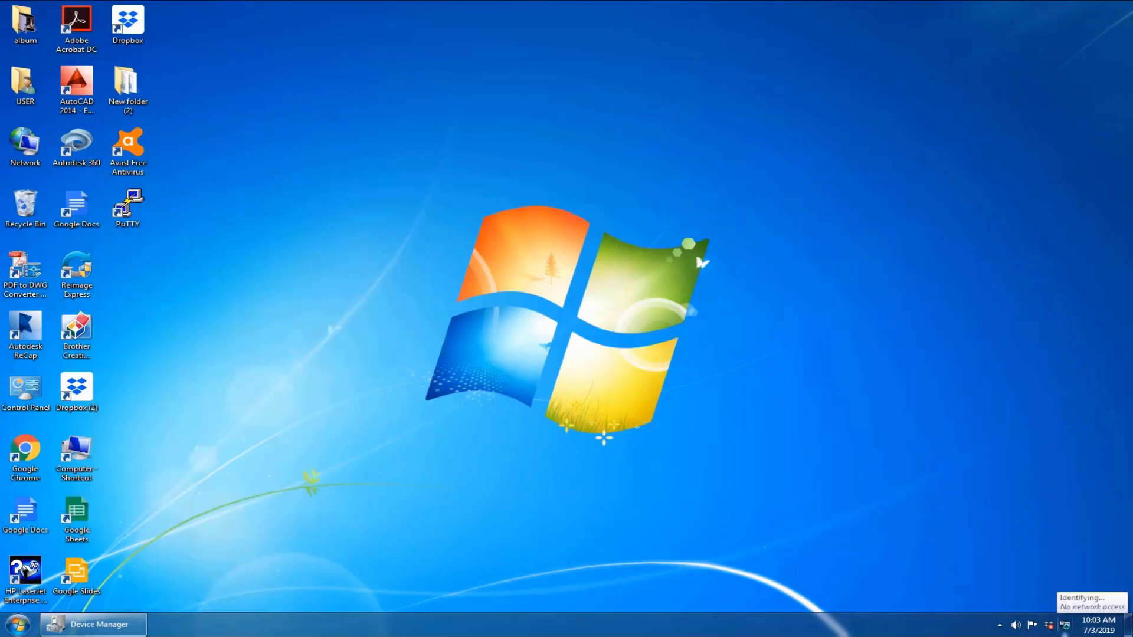
# - Open the Local Area Connection status via Network and Sharing Center's adapter list
pyautogui.rightClick(1066, 625)
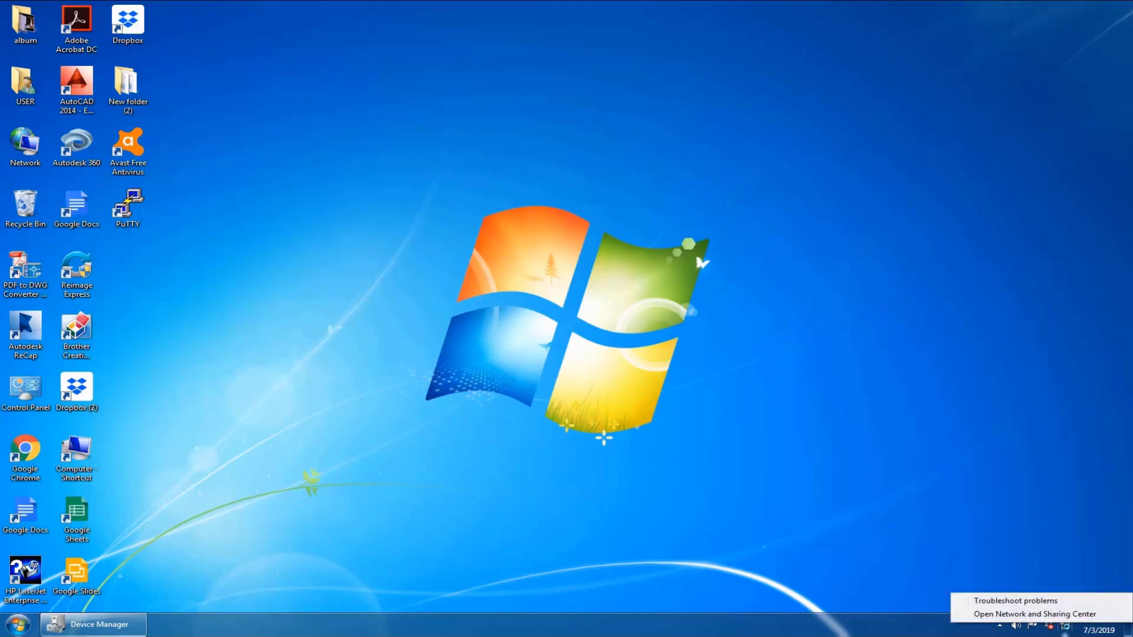
pyautogui.click(1035, 614)
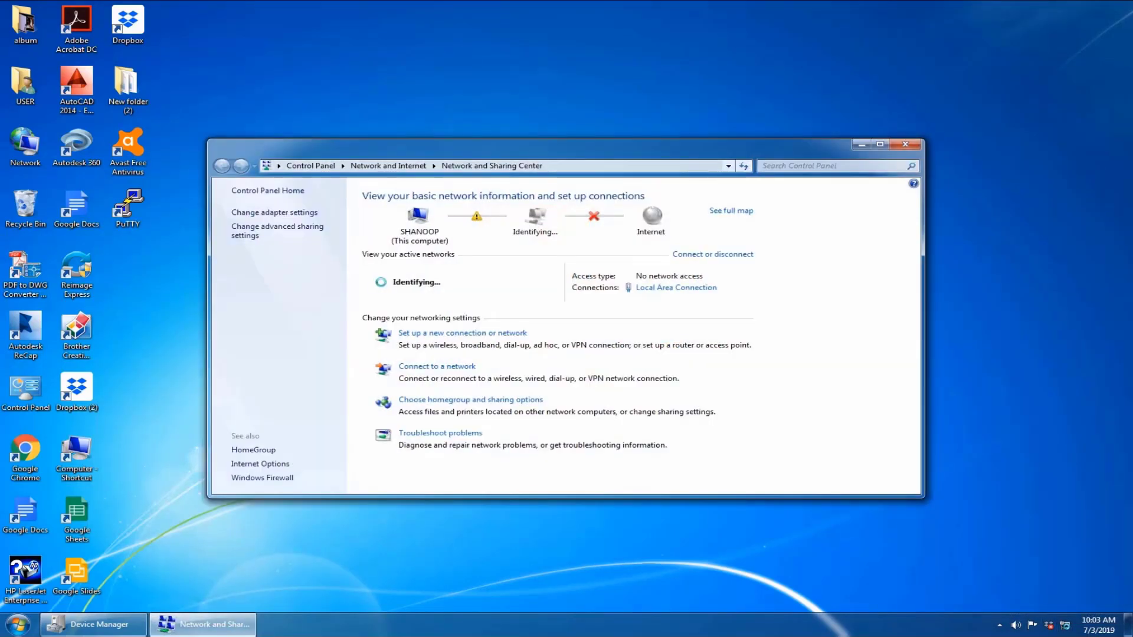
pyautogui.click(879, 144)
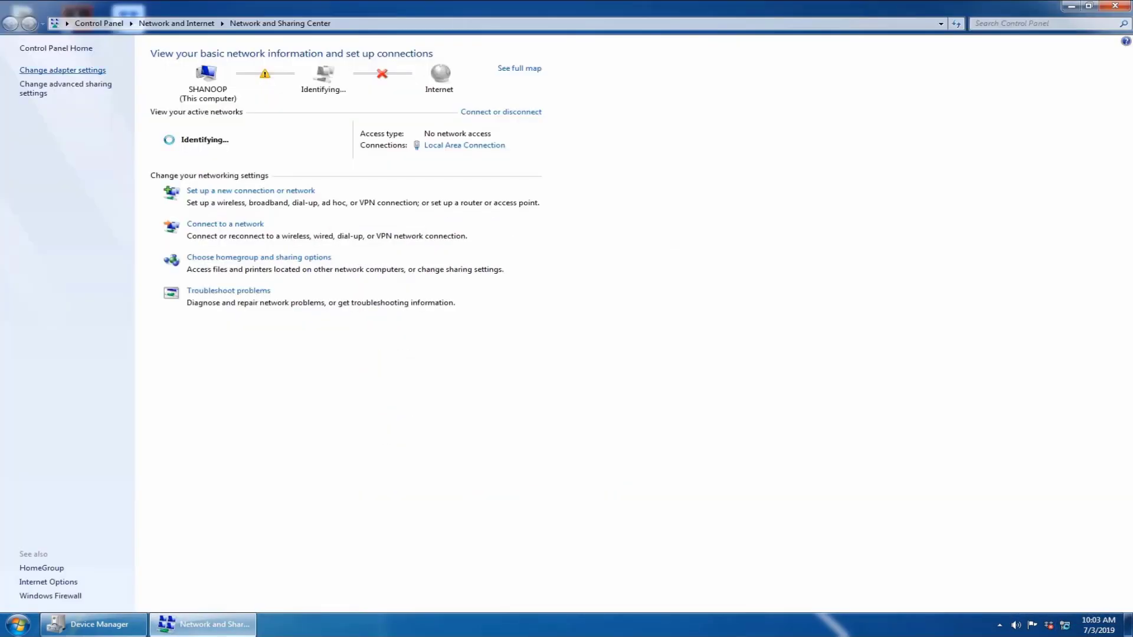
pyautogui.click(63, 70)
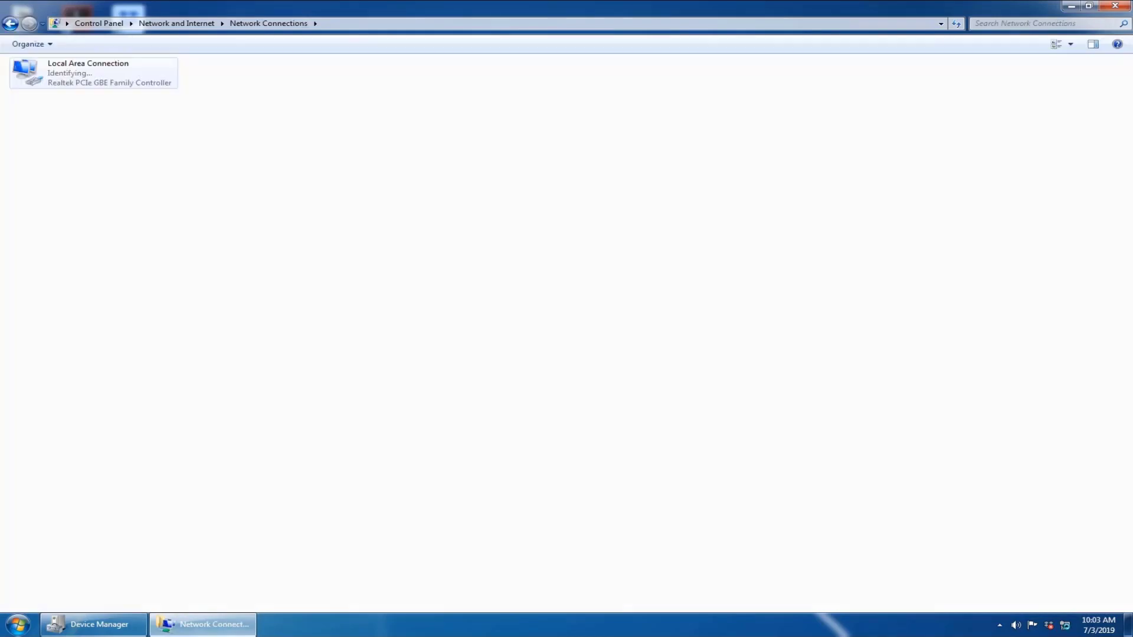
pyautogui.rightClick(95, 76)
pyautogui.click(88, 74)
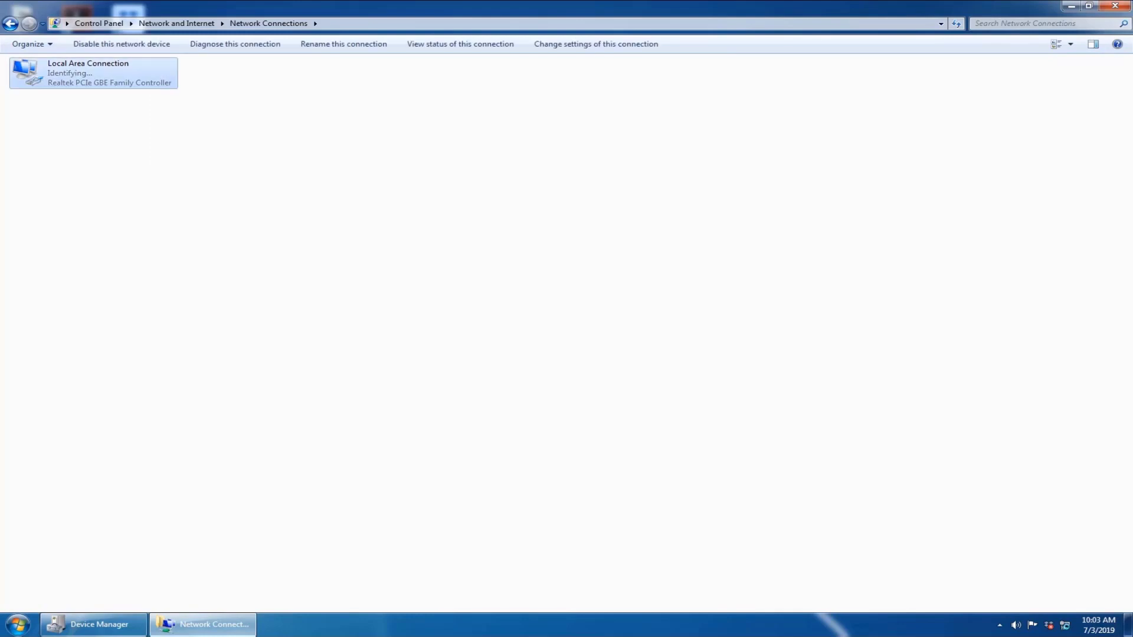
pyautogui.press('Return')
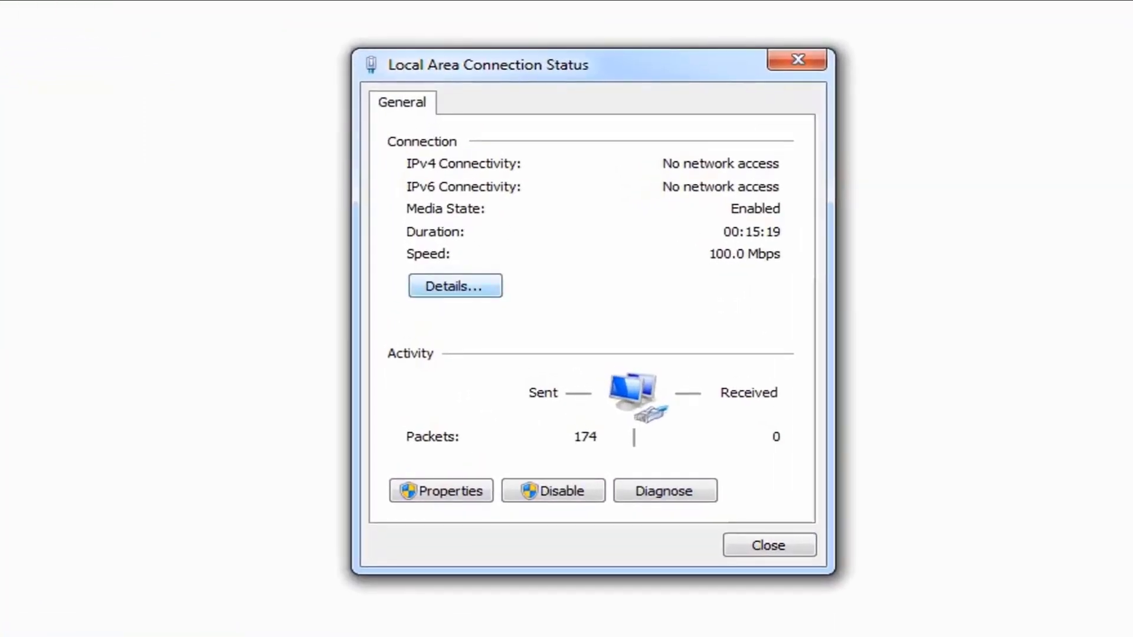
# - Set the IPv4 address to static 192.168.100.10 with mask 255.255.255.0
pyautogui.click(441, 491)
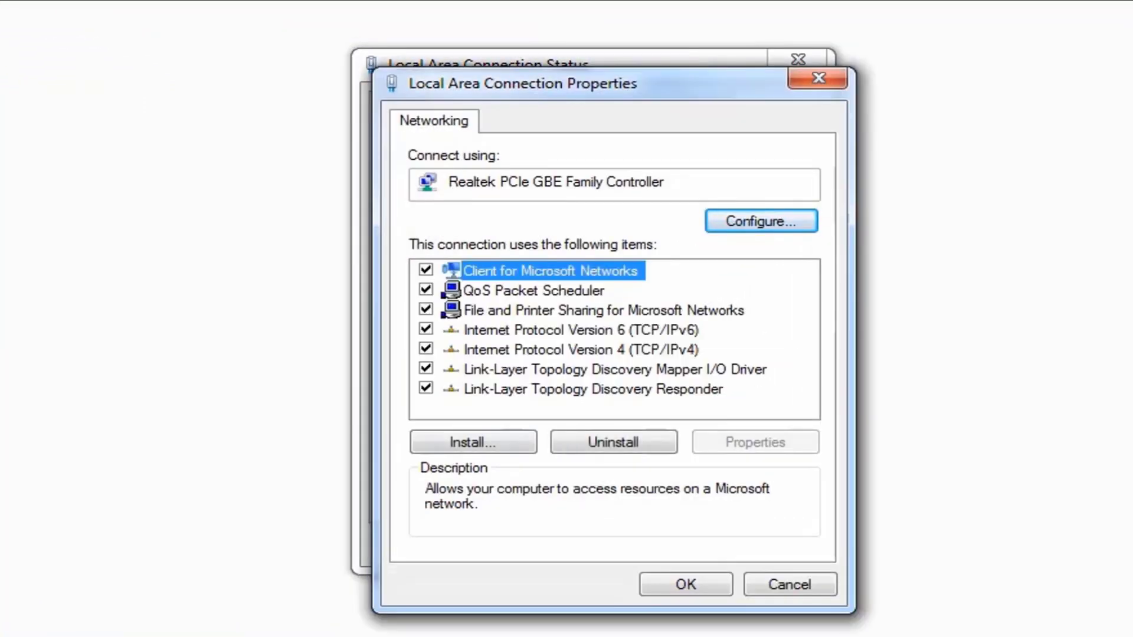
pyautogui.click(581, 350)
pyautogui.click(756, 442)
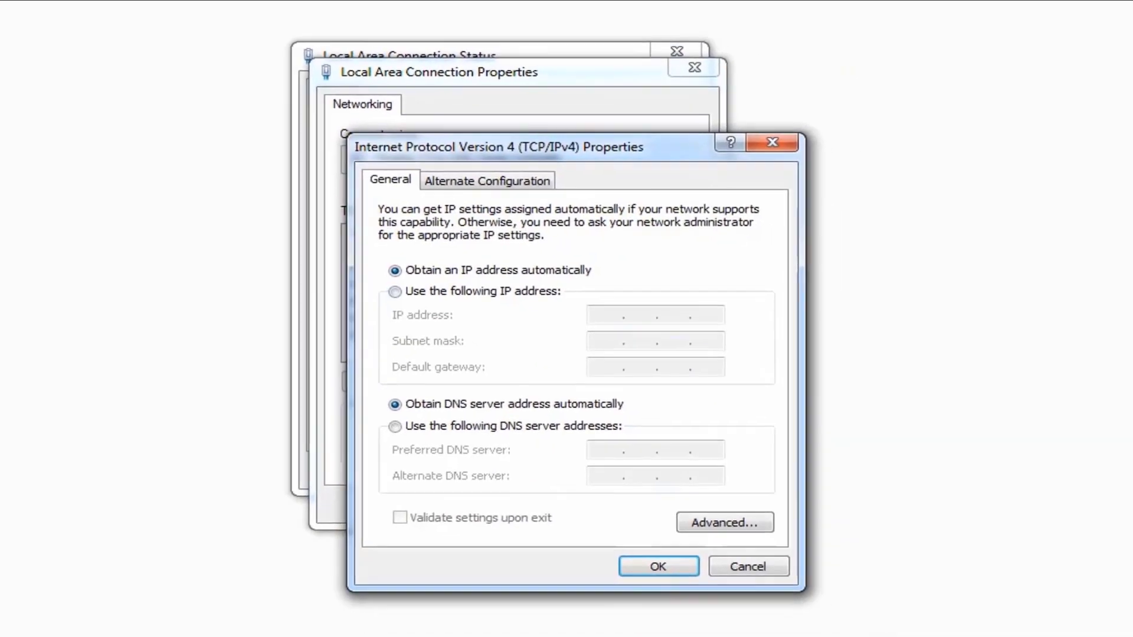
pyautogui.hotkey('alt', 's')
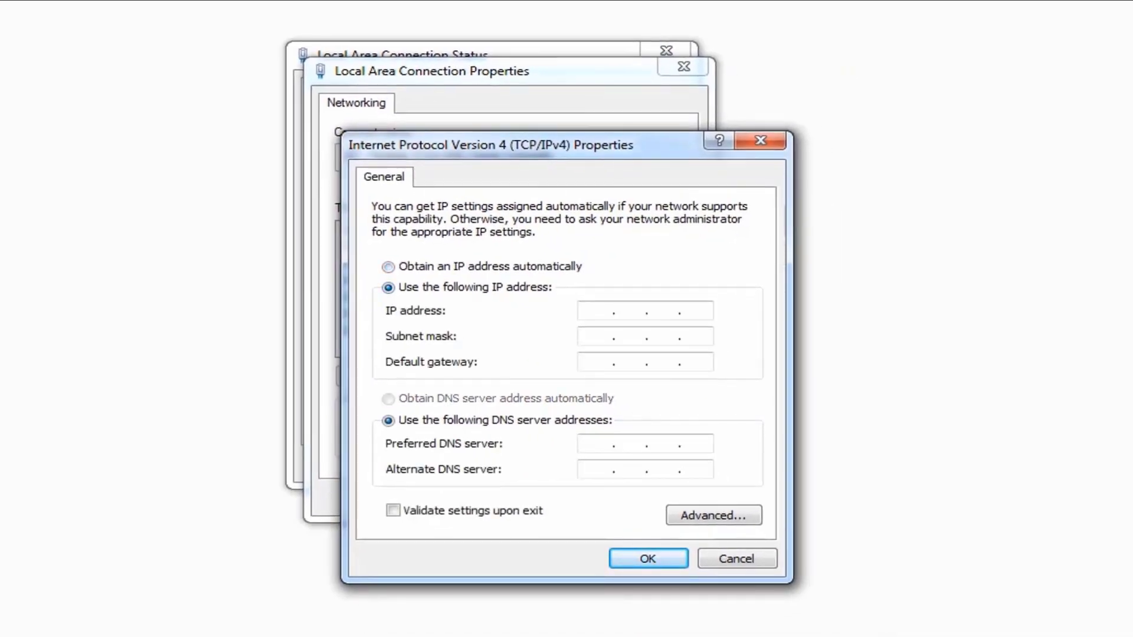
pyautogui.write('192 . 168 . 100 . 10')
pyautogui.press('Tab')
pyautogui.write('255 . 255 . 255 . 0')
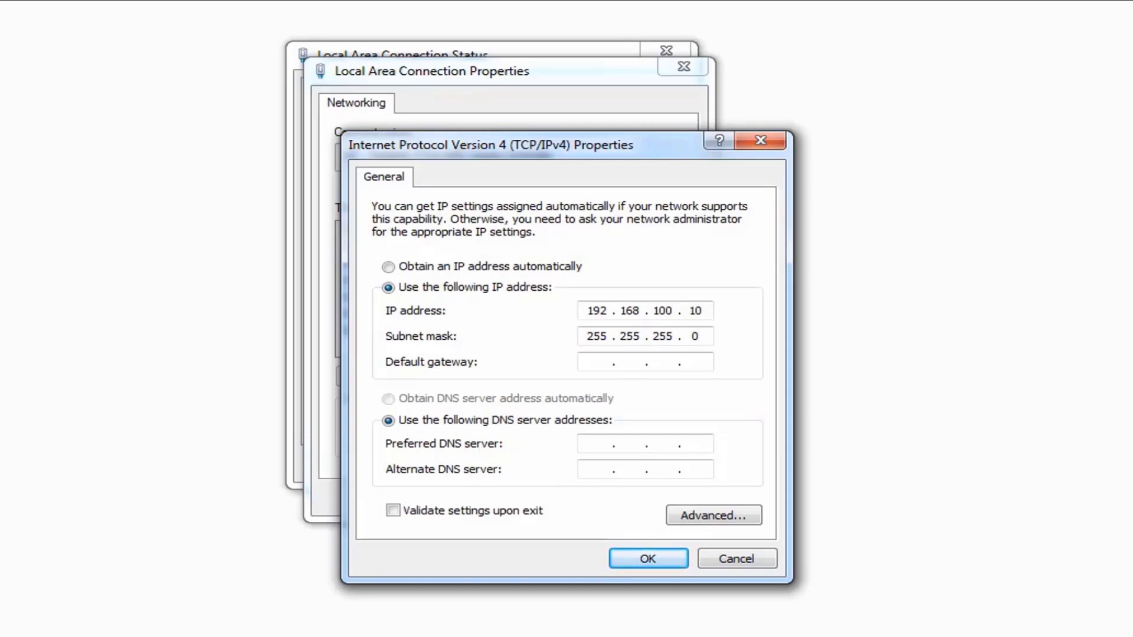
pyautogui.press('Return')
pyautogui.press('Return')
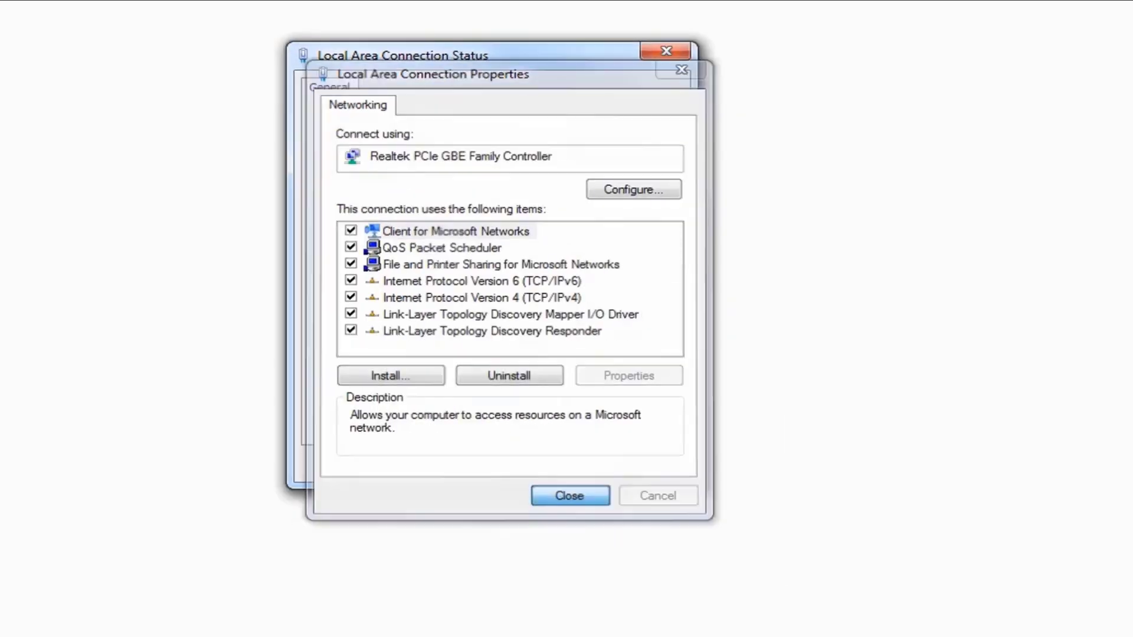
pyautogui.press('Escape')
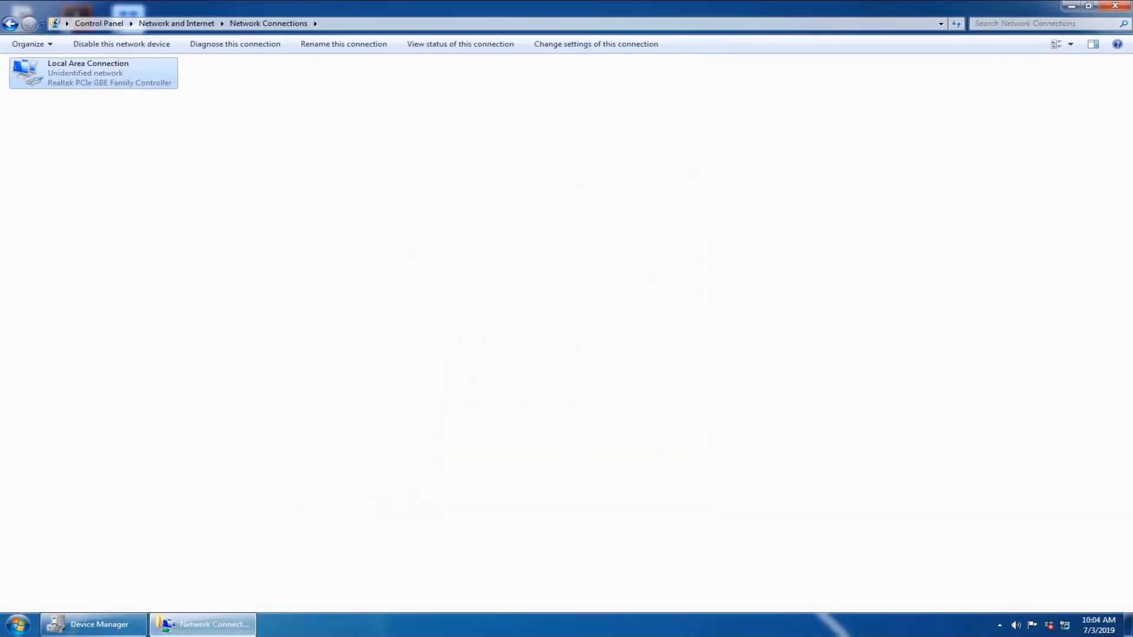
# - Close the network connections window and launch Command Prompt from Start search
pyautogui.hotkey('alt', 'F4')
pyautogui.press('super')
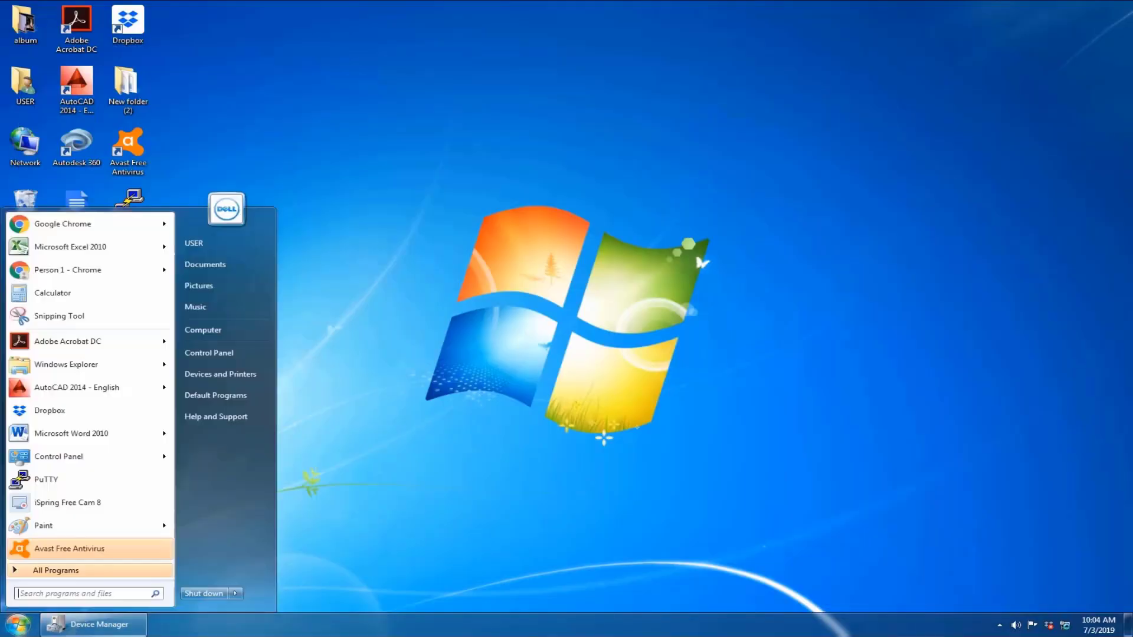
pyautogui.write('com')
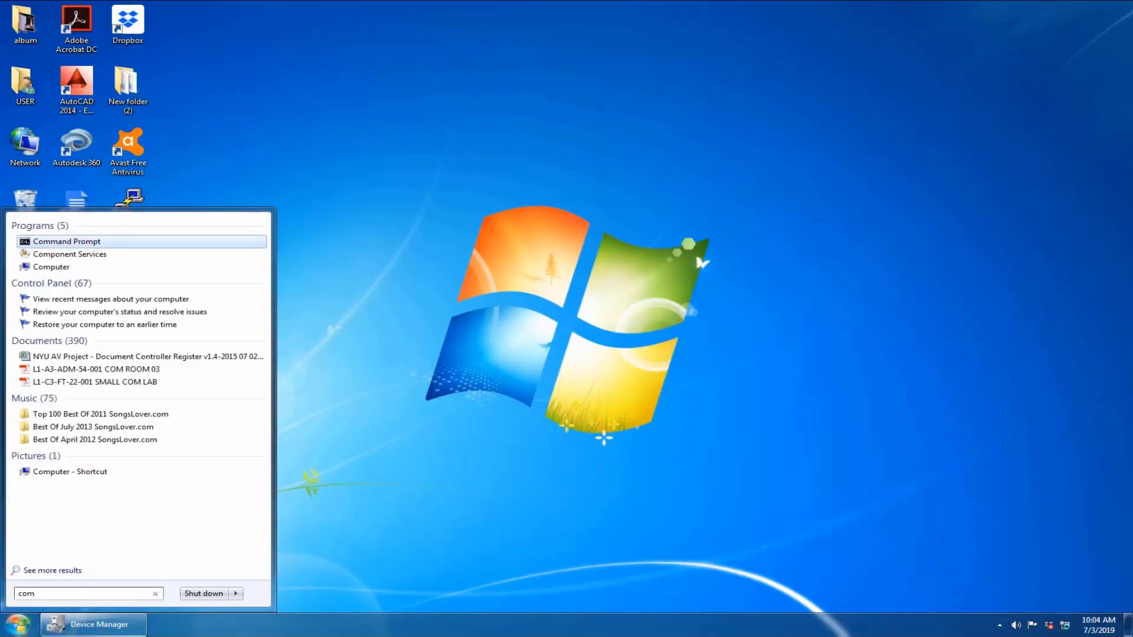
pyautogui.press('Down')
pyautogui.press('Return')
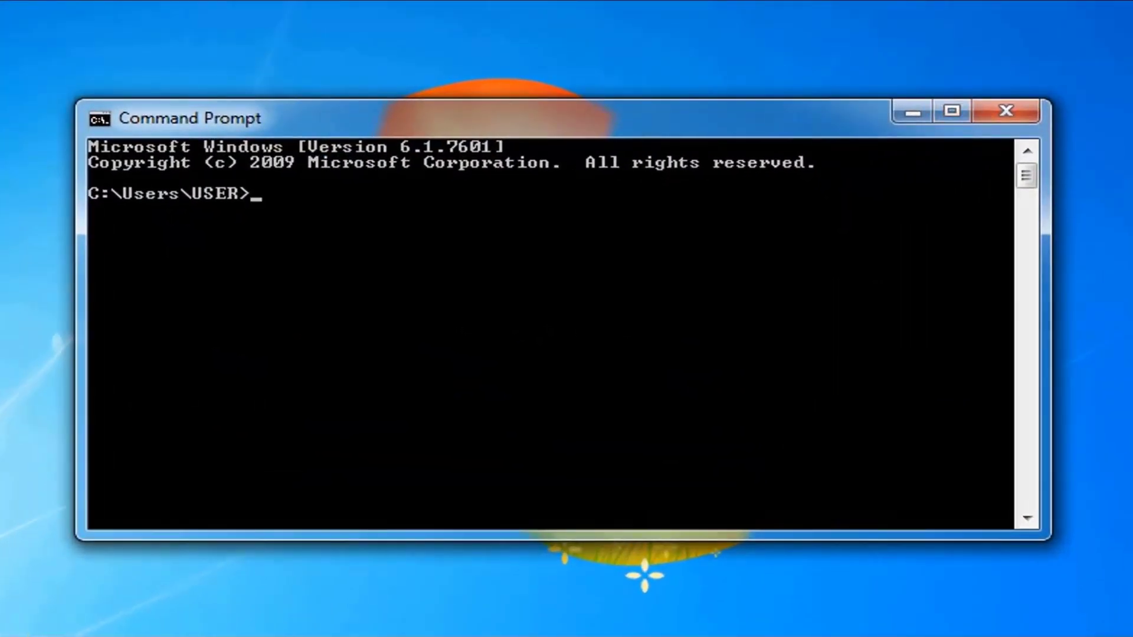
# - Ping 192.168.100.1, receive four replies, and close Command Prompt
pyautogui.write('ping 192.168.1')
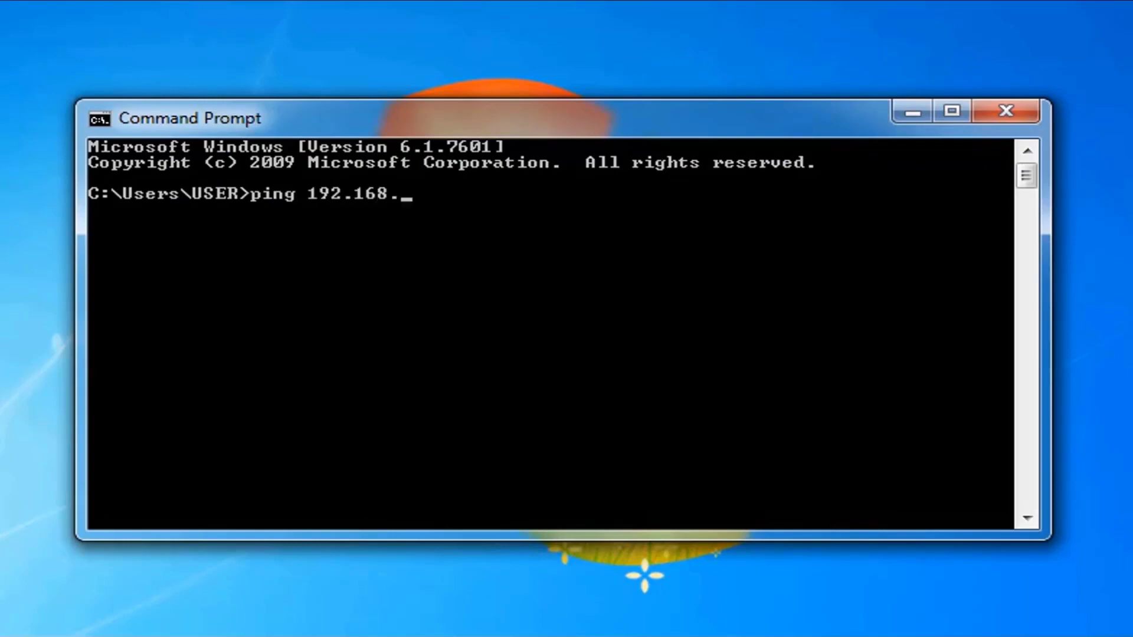
pyautogui.write('00.1')
pyautogui.press('Return')
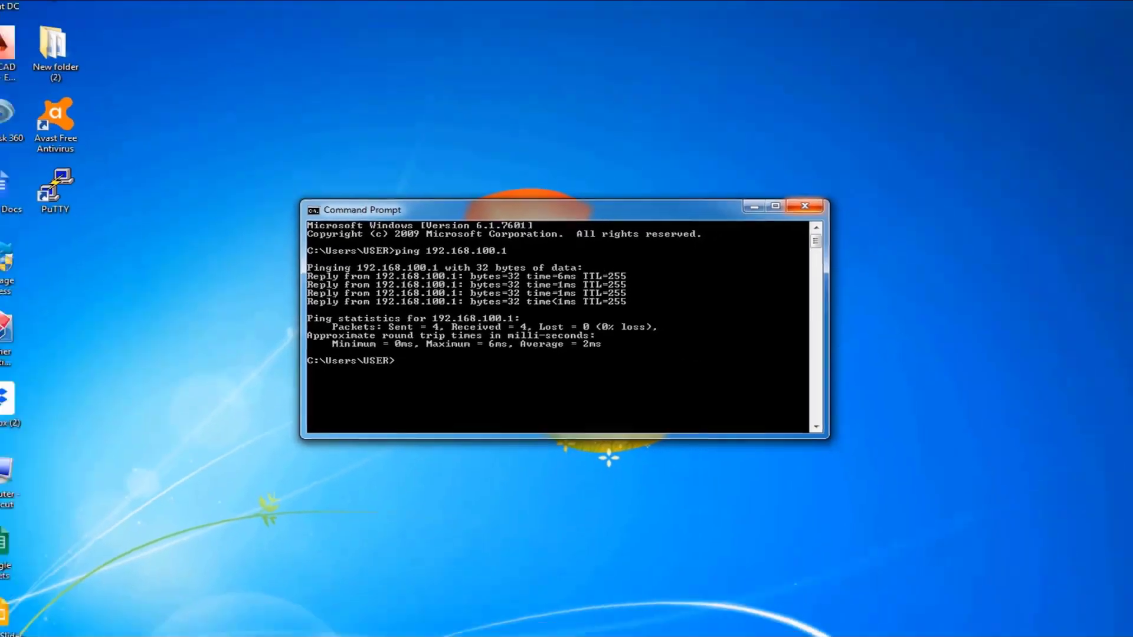
pyautogui.hotkey('alt', 'F4')
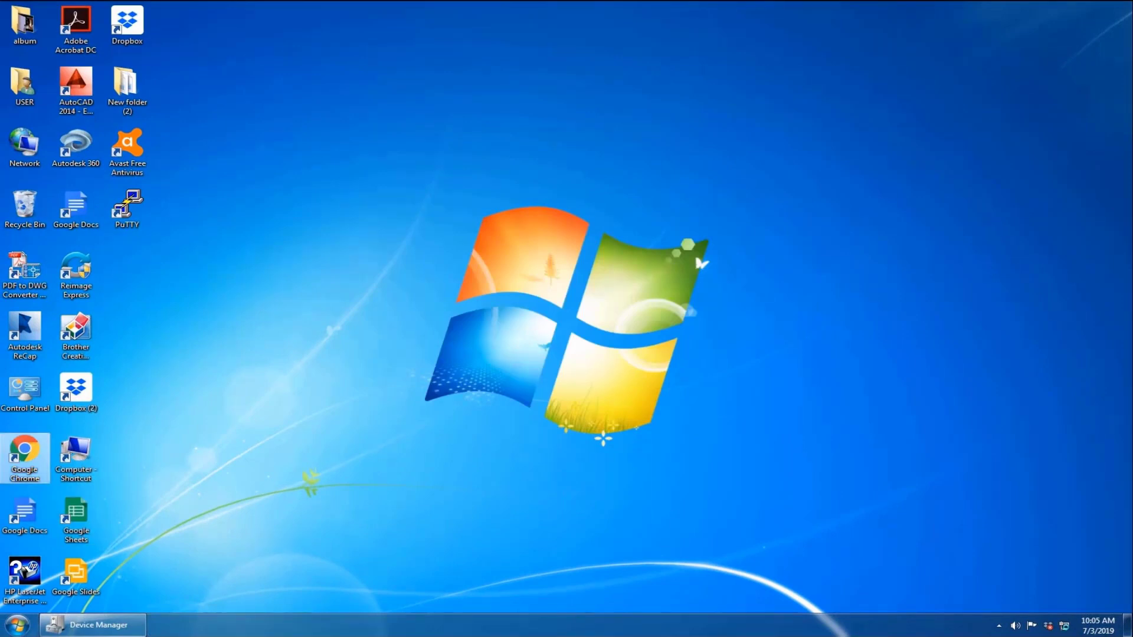
# - Launch Chrome and load the switch's web page at 192.168.100.1
pyautogui.doubleClick(24, 454)
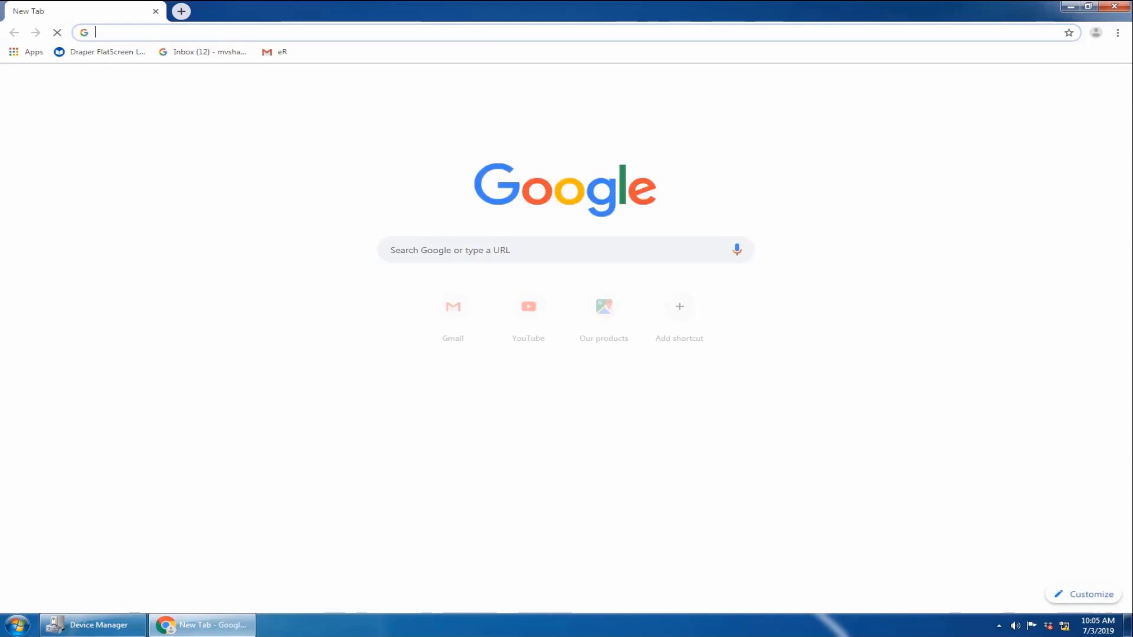
pyautogui.write('192.168.100.1')
pyautogui.press('Return')
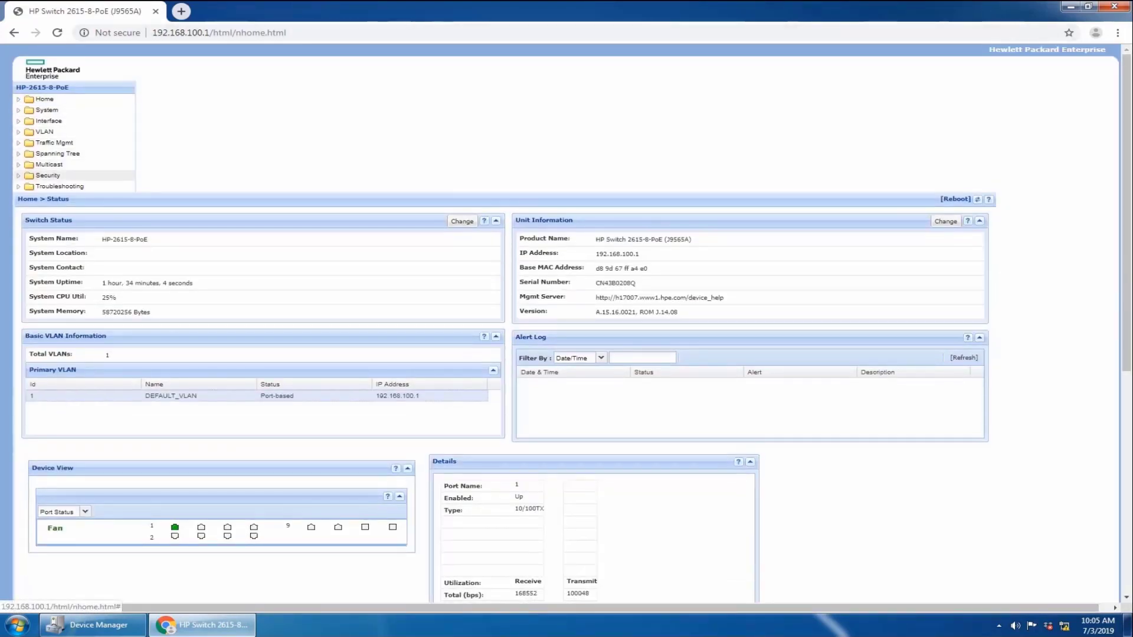
# - Browse the System, Port Info/Config, POE and Quick Setup pages in the tree
pyautogui.click(47, 110)
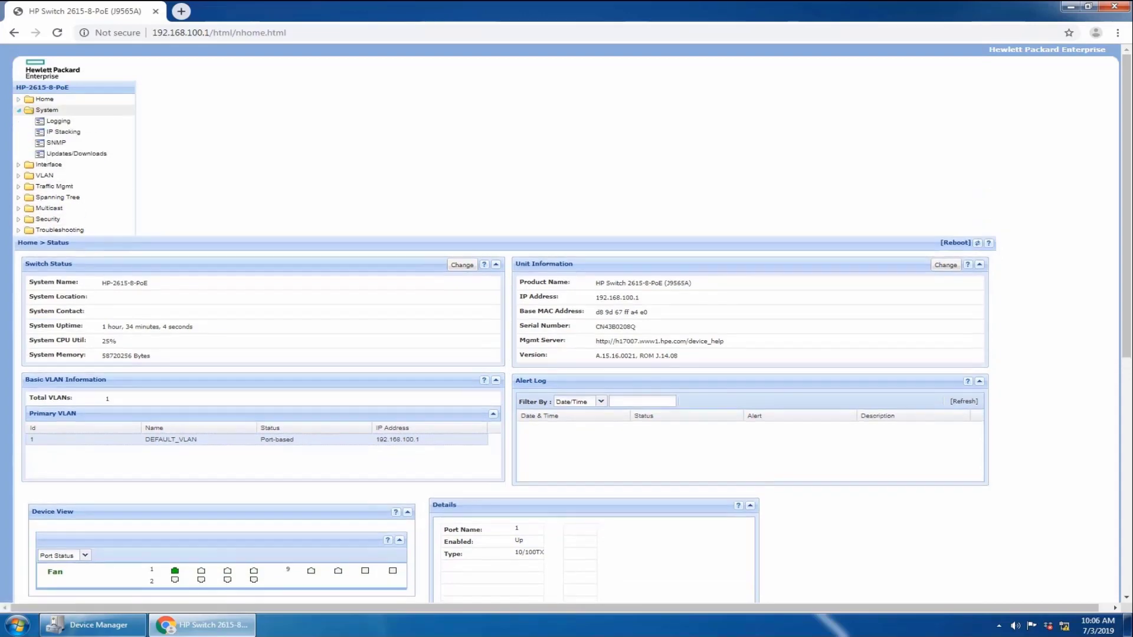
pyautogui.click(47, 109)
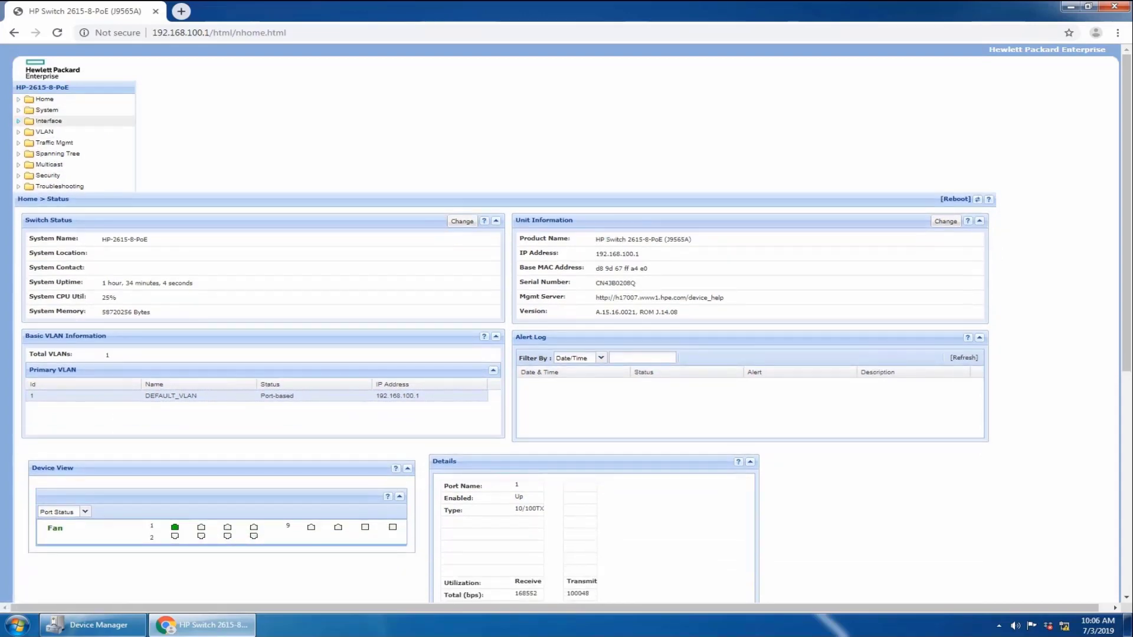
pyautogui.click(49, 120)
pyautogui.click(65, 131)
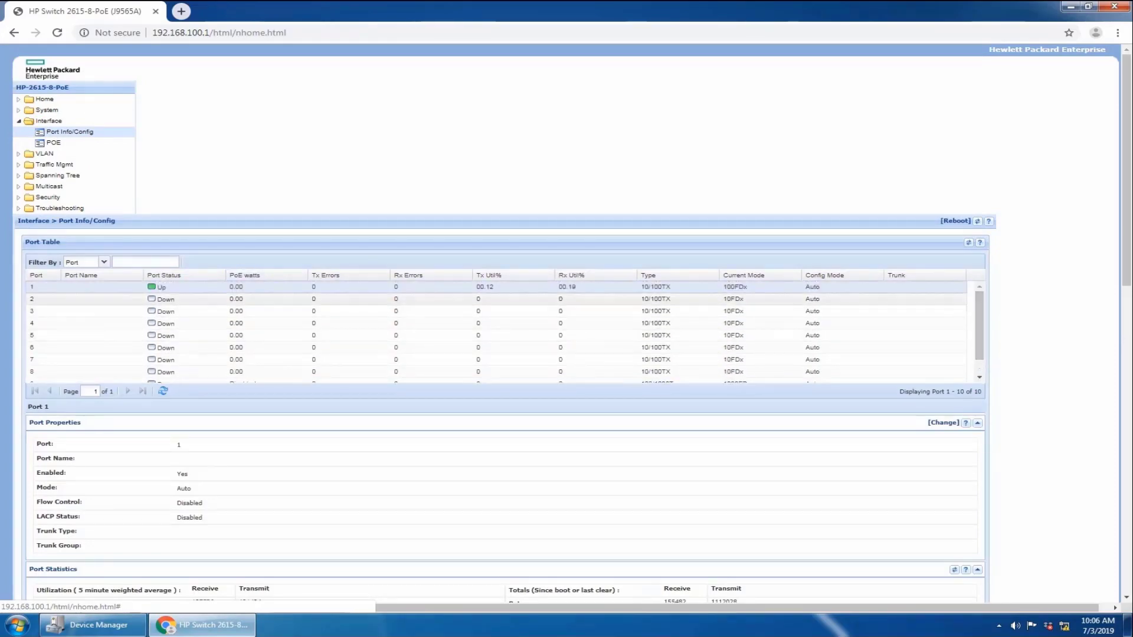
pyautogui.click(54, 142)
pyautogui.scroll(-4, 53, 143)
pyautogui.scroll(5, 53, 177)
pyautogui.click(44, 99)
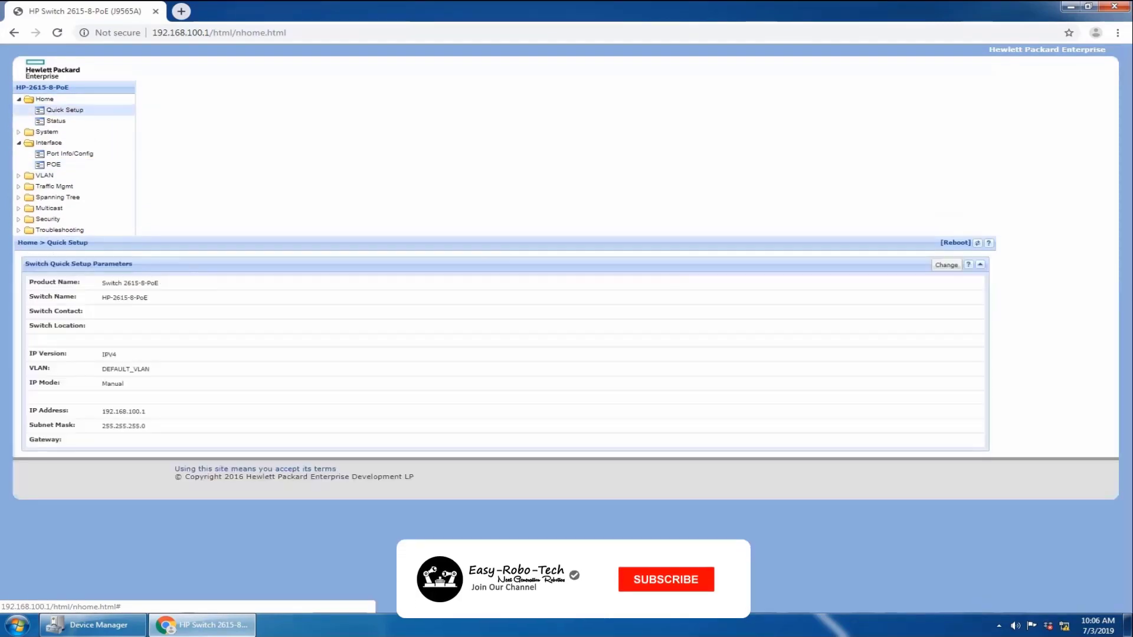